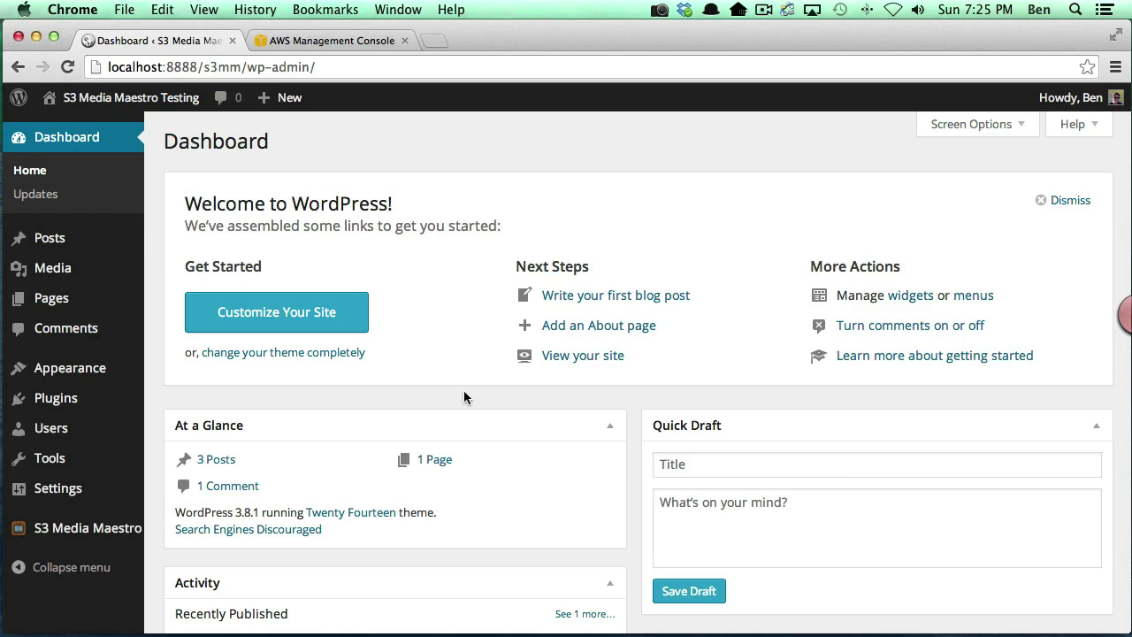
Create a new post titled "S3 Media Maestro File Download".
mouse_move(18, 237)
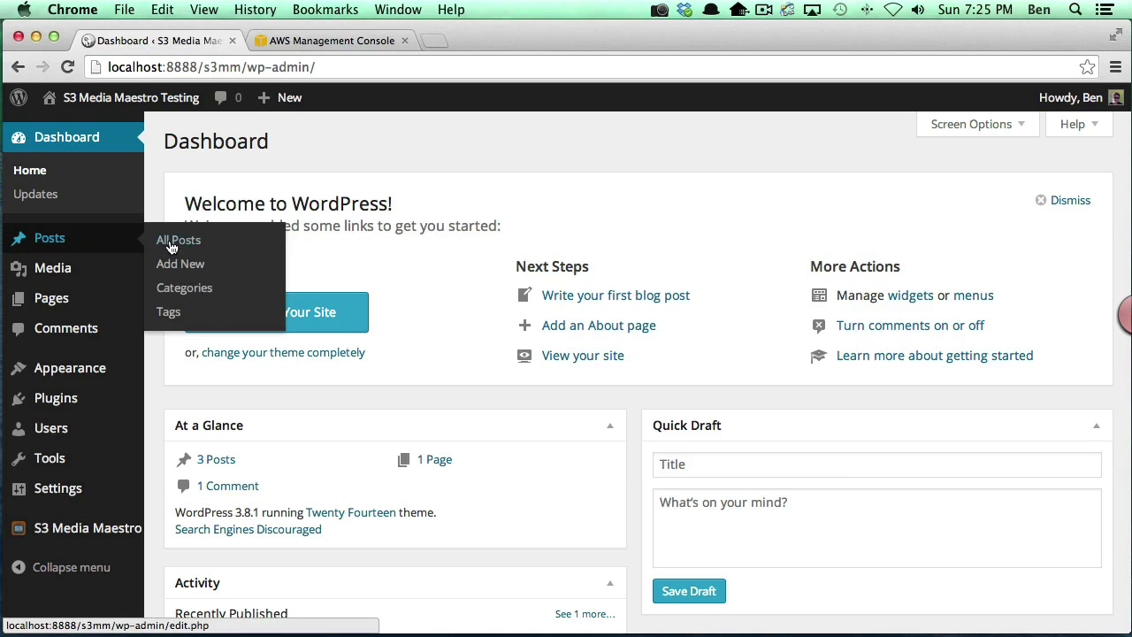
click(184, 264)
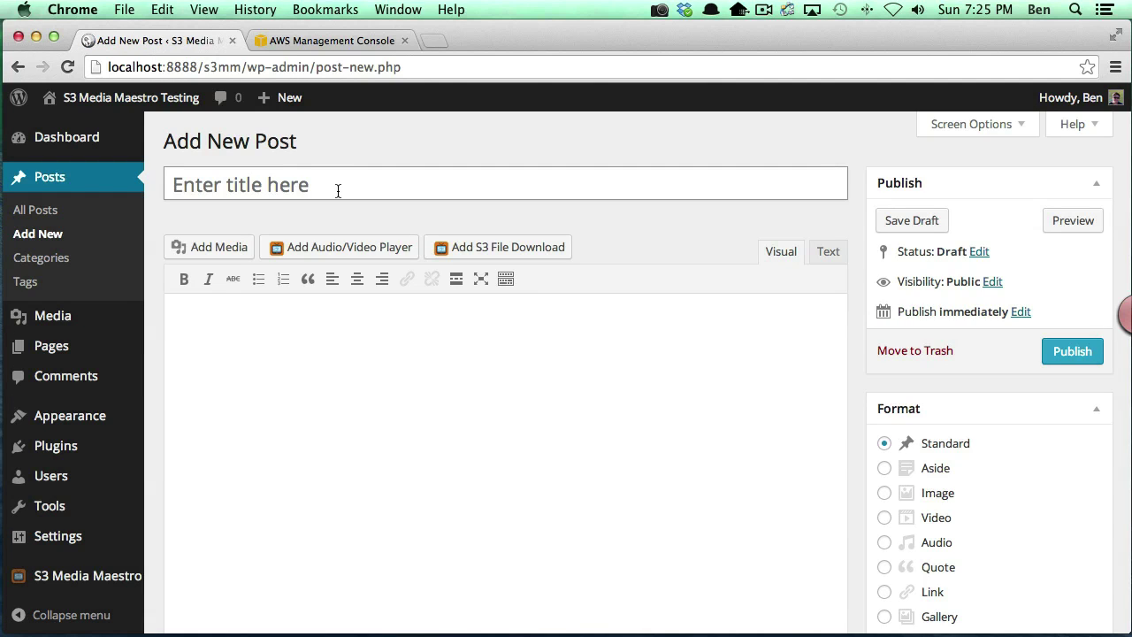
text(S3)
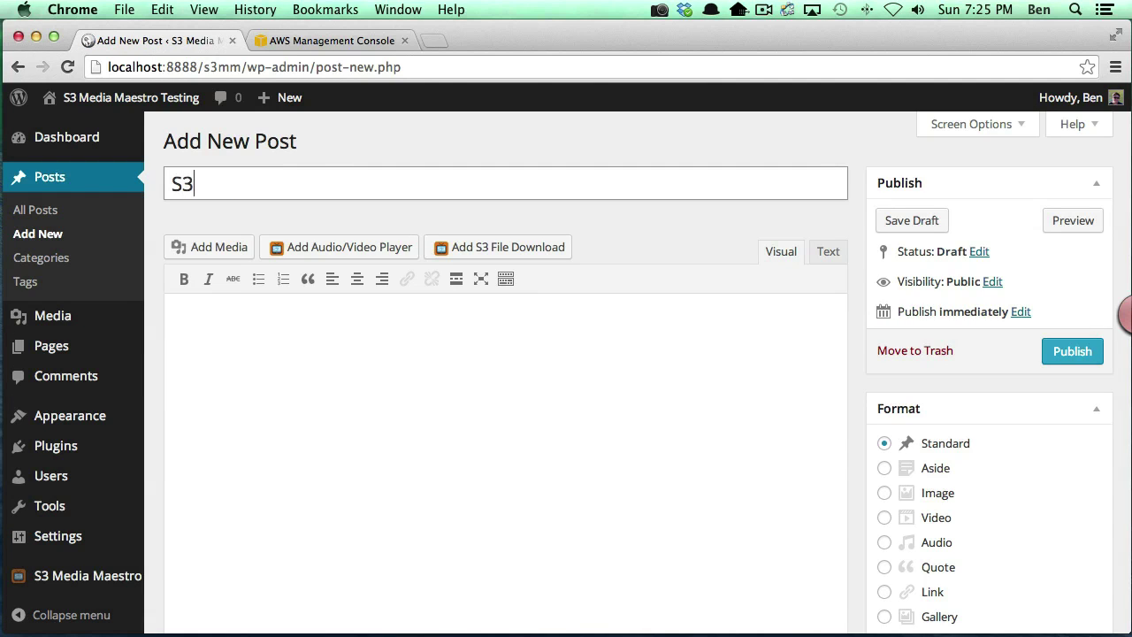
text( Media Maestro File Download)
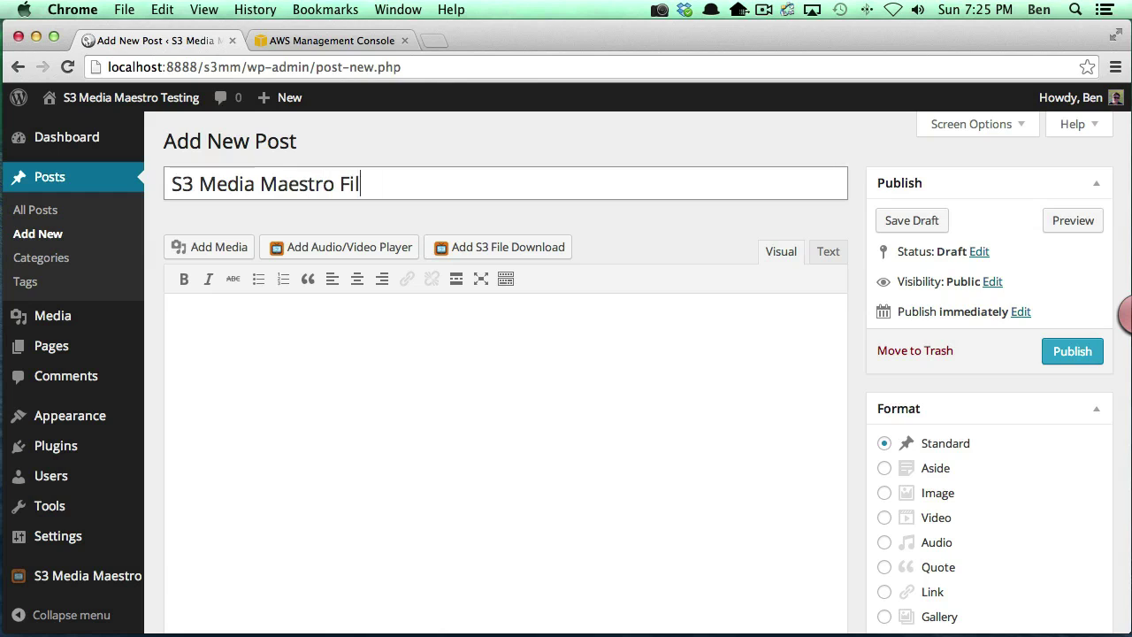
click(428, 336)
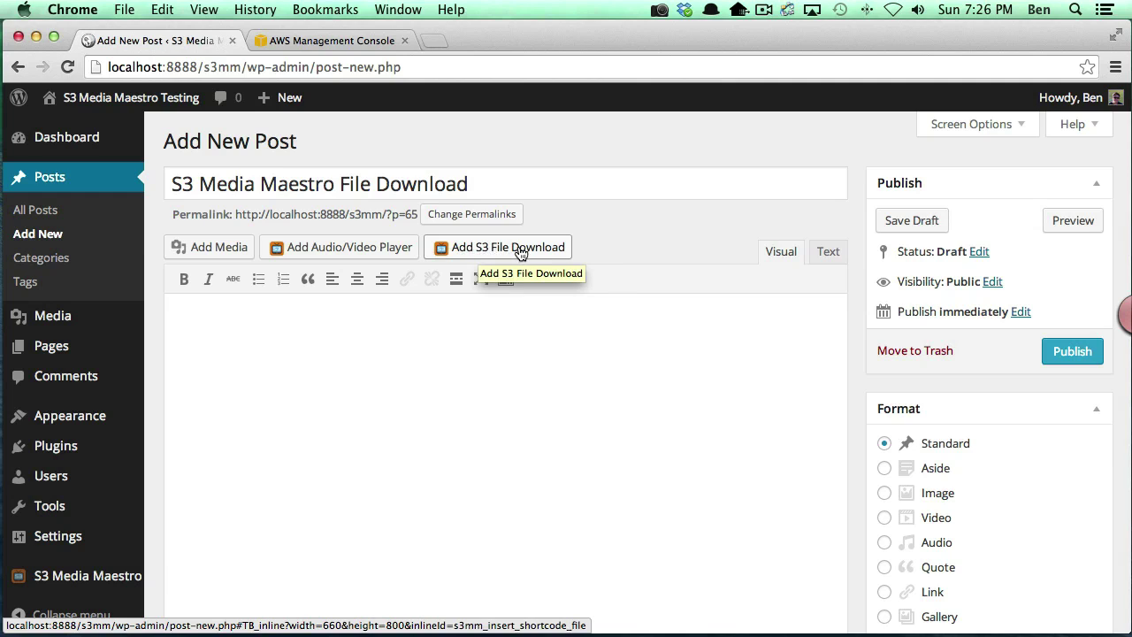
Start an S3 file download with S3MediaMaestro.pdf as the file URL, leaving bucket, expiry and access key blank.
click(534, 251)
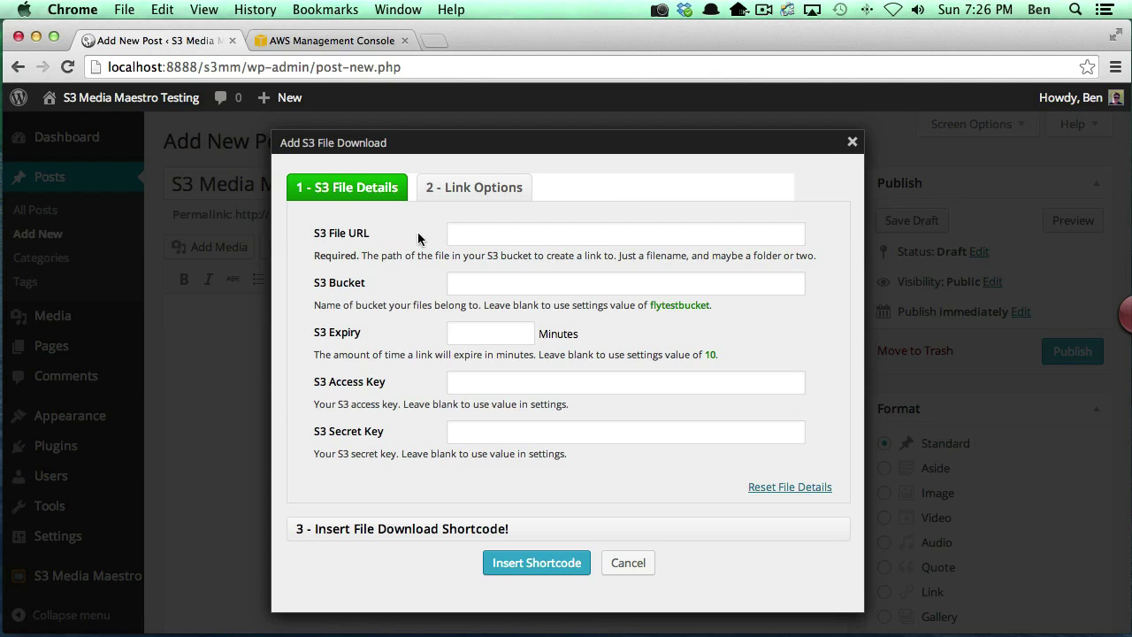
click(482, 234)
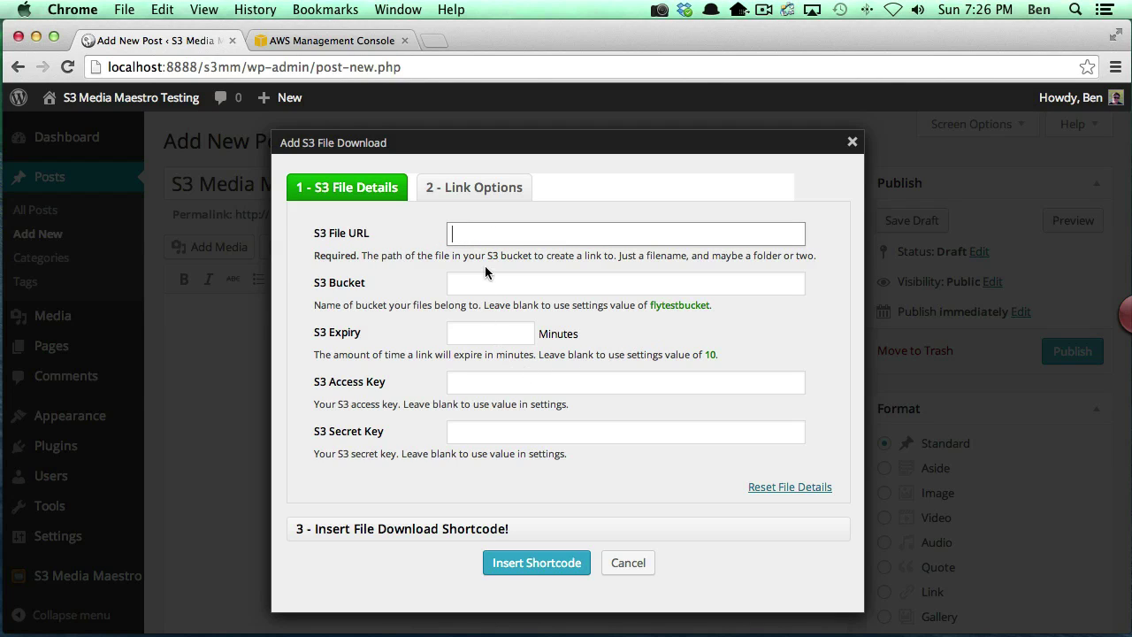
text(S3MediaMaestro.pdf)
drag(576, 234, 420, 233)
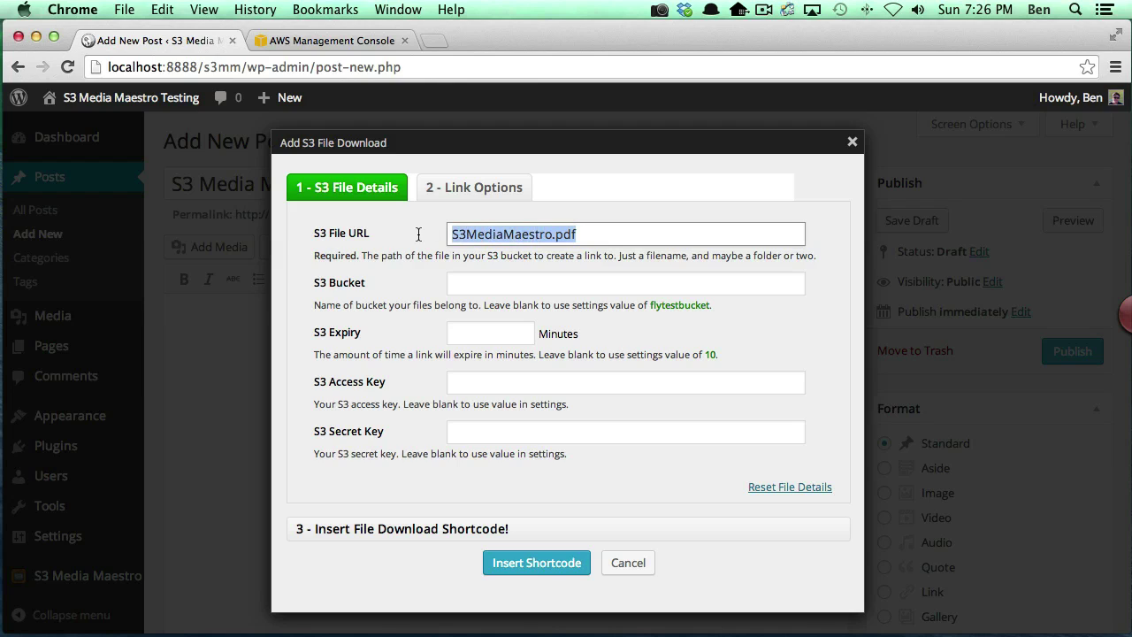
click(463, 282)
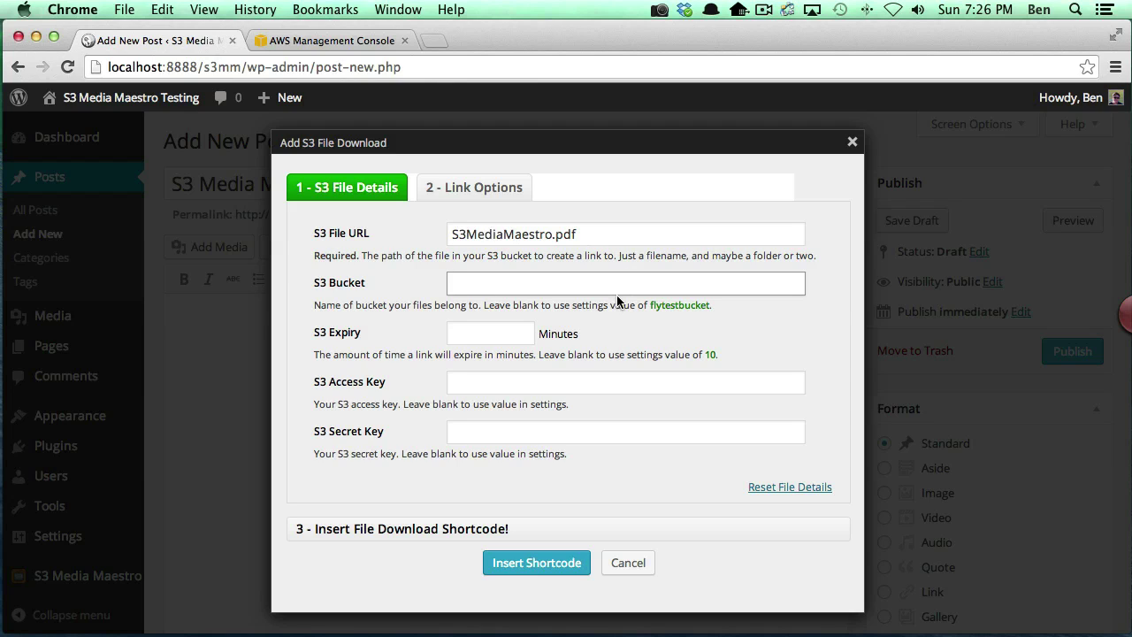
drag(593, 237, 421, 241)
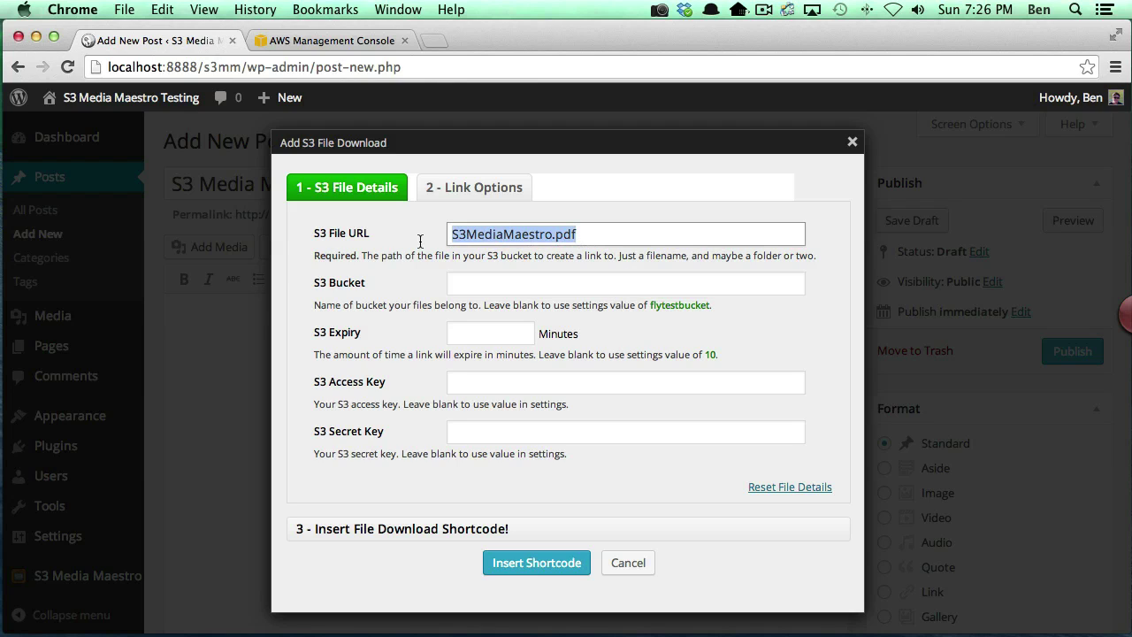
click(468, 279)
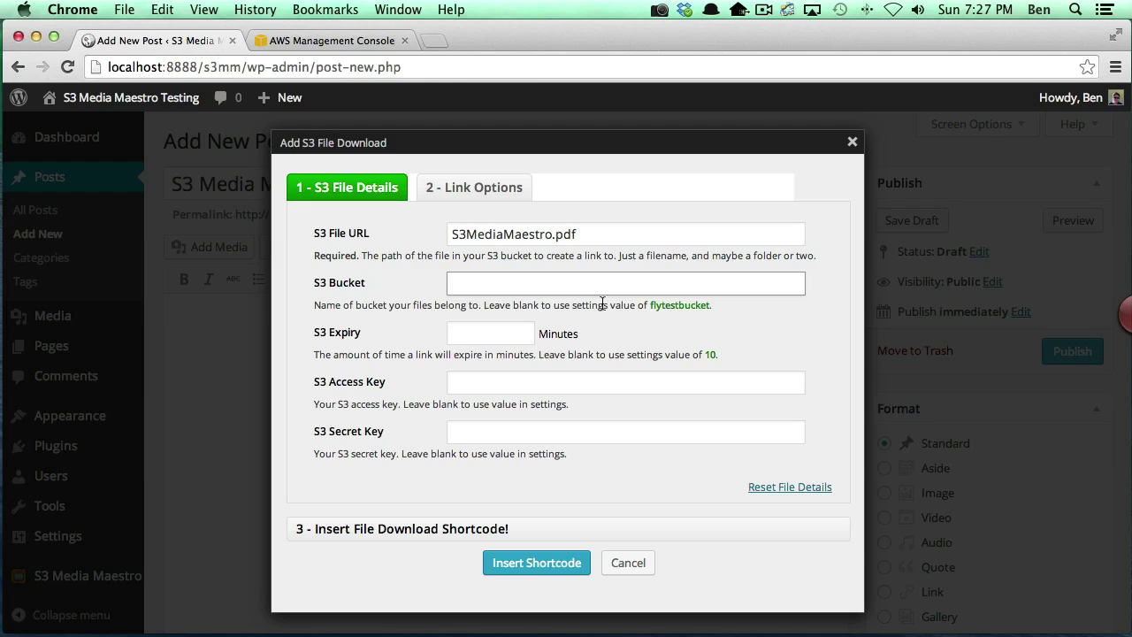
key(Tab)
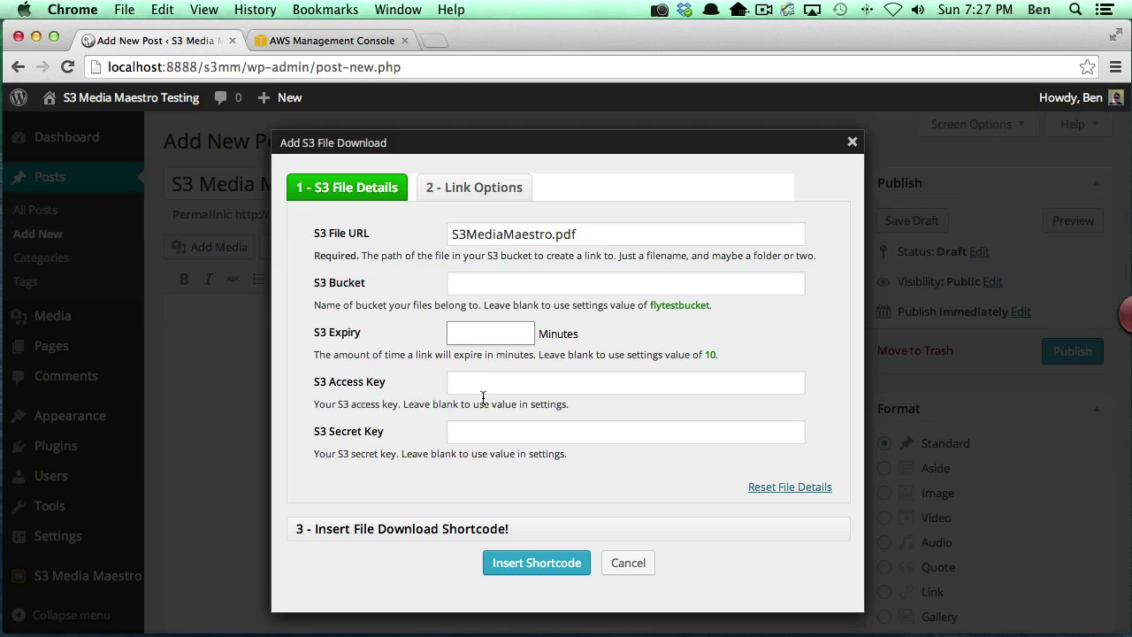
click(454, 378)
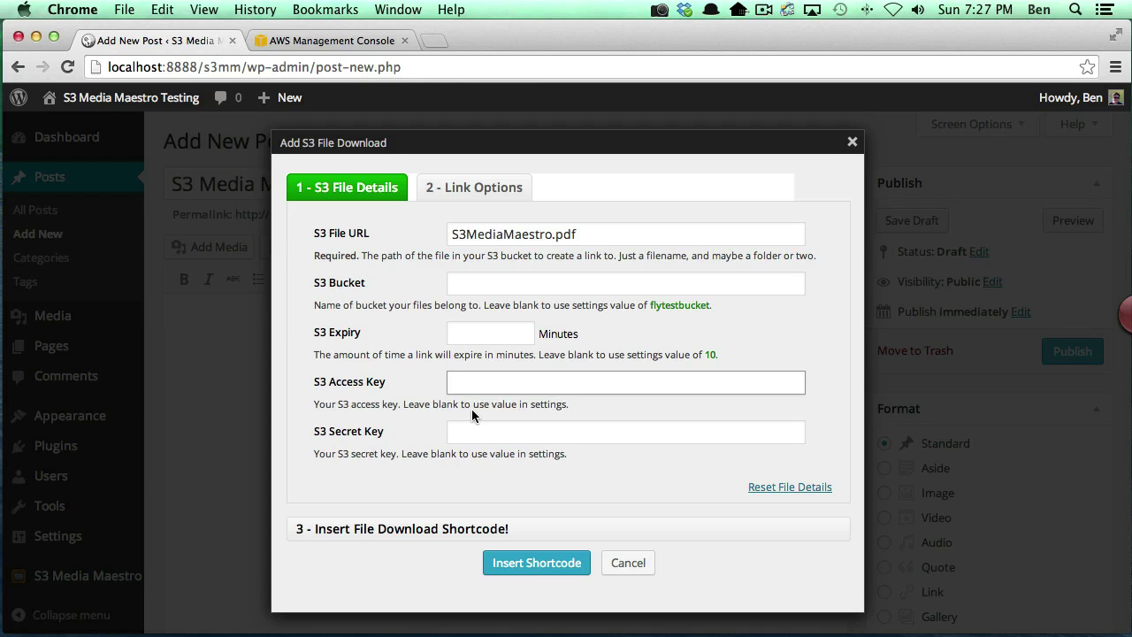
Set the download link's anchor text to "Download Secured File" and leave the link attributes empty.
click(438, 189)
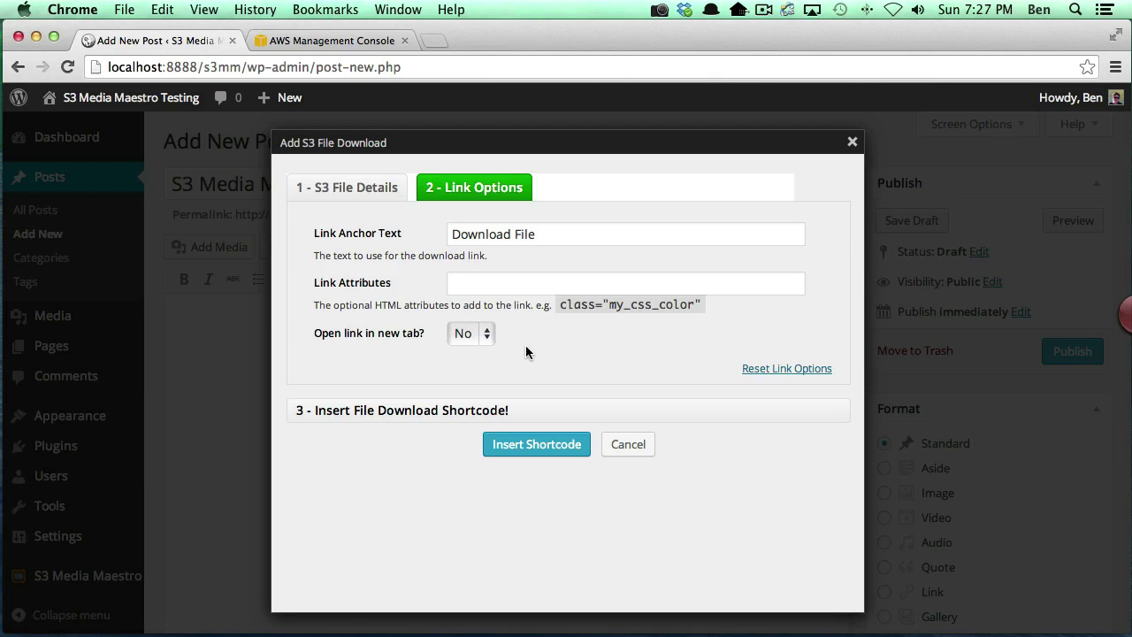
triple_click(510, 236)
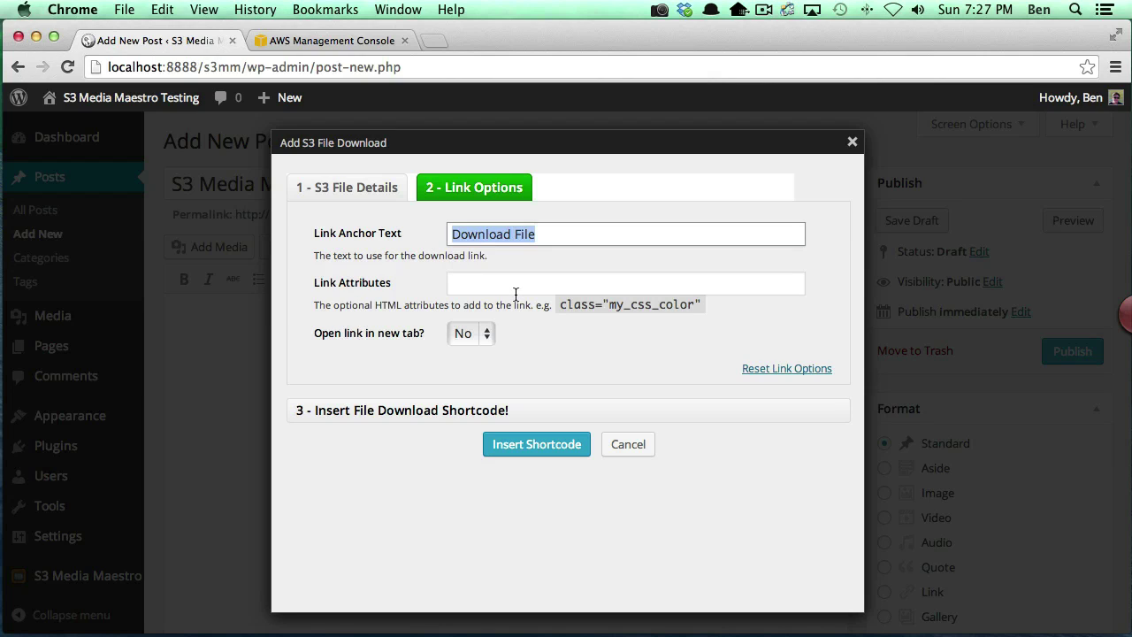
key(Right)
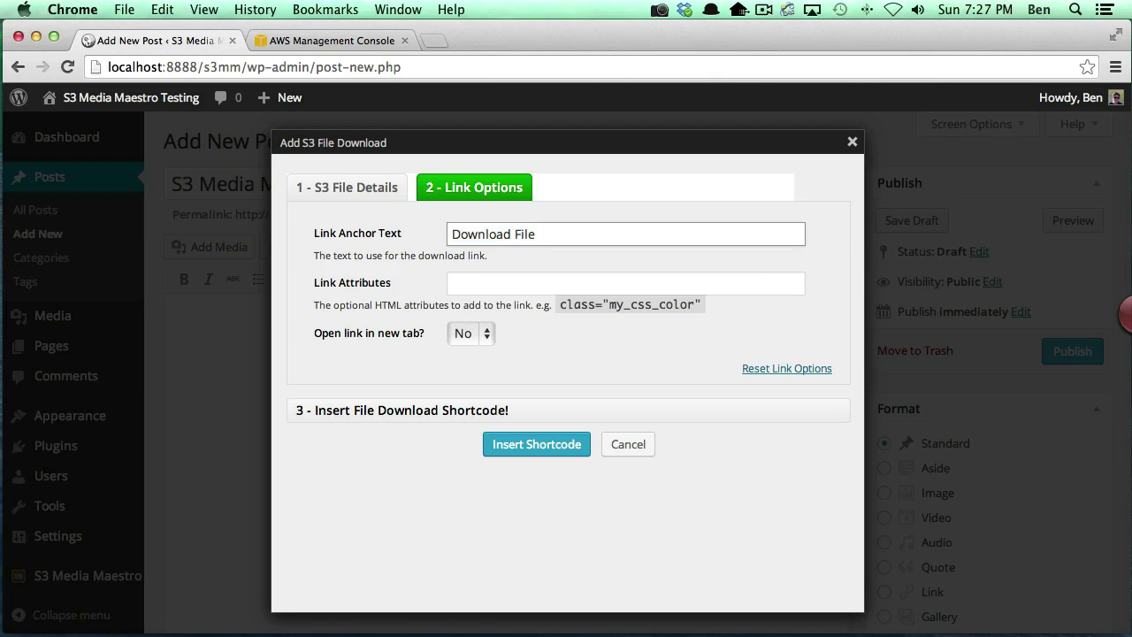
key(Left)
key(Left)
key(Left)
key(Left)
text(Secured)
drag(630, 231, 446, 235)
click(474, 288)
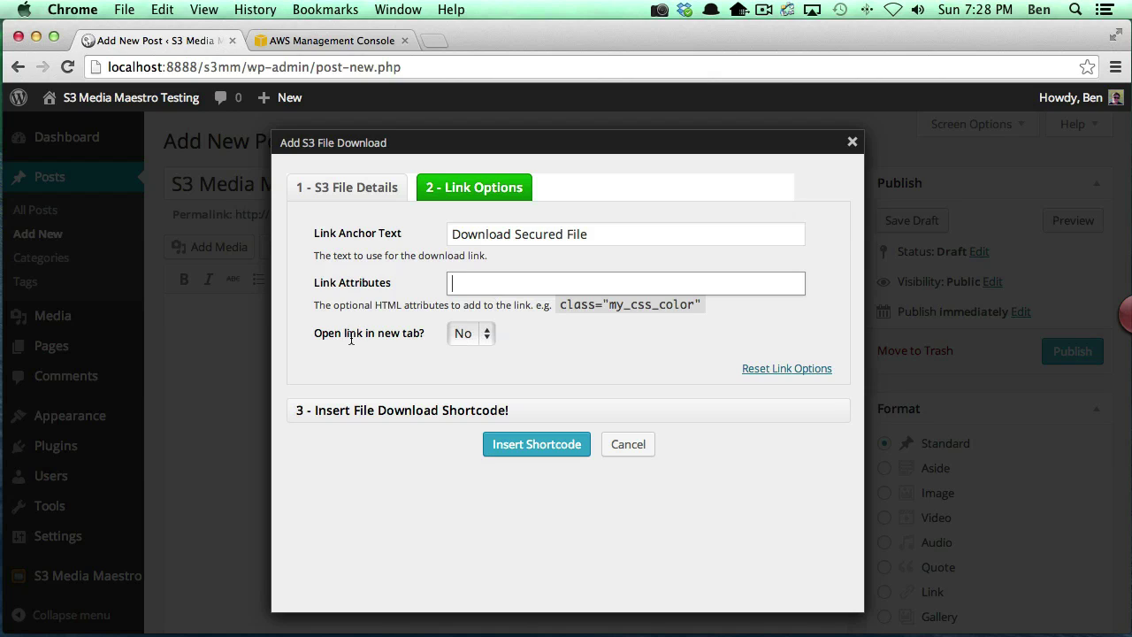
Keep opening in a new tab set to No and insert the file download shortcode into the post.
click(476, 336)
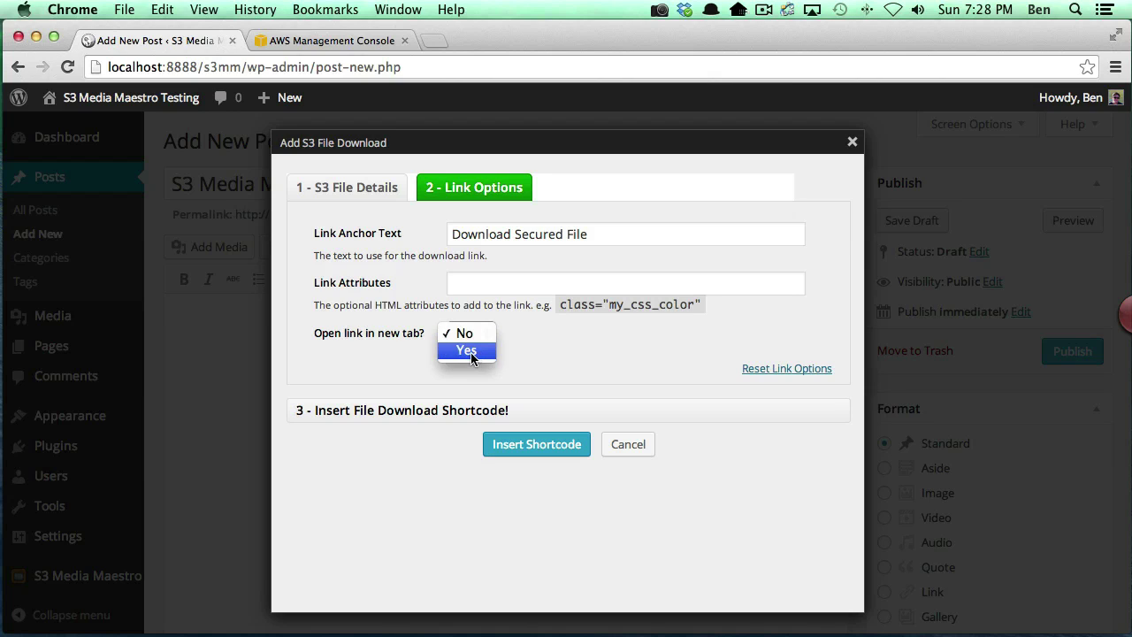
click(614, 352)
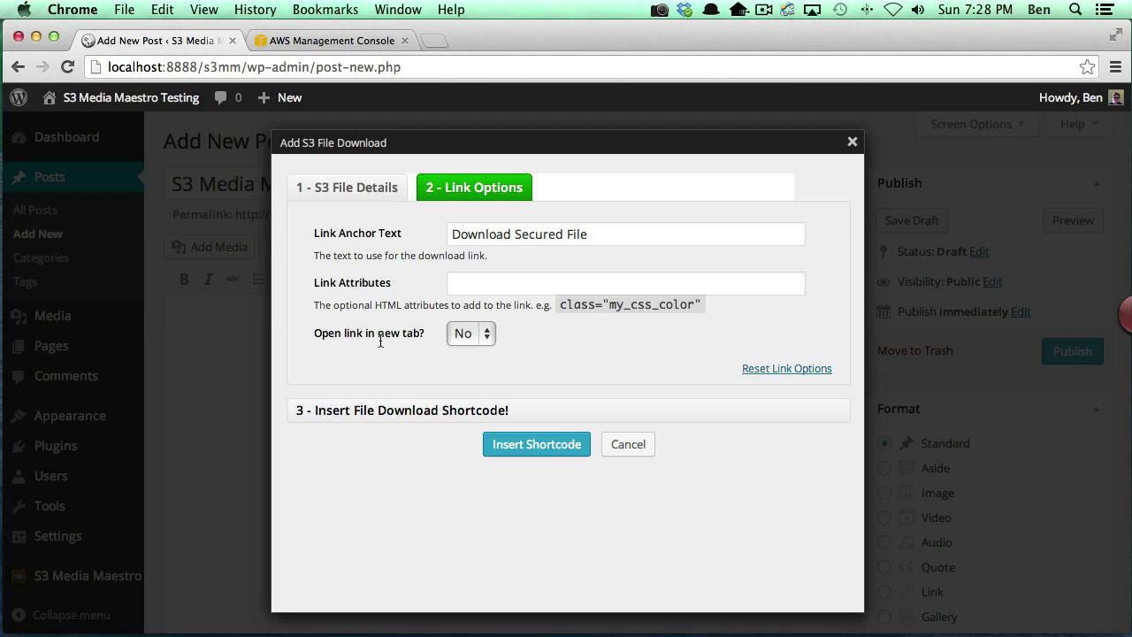
click(537, 444)
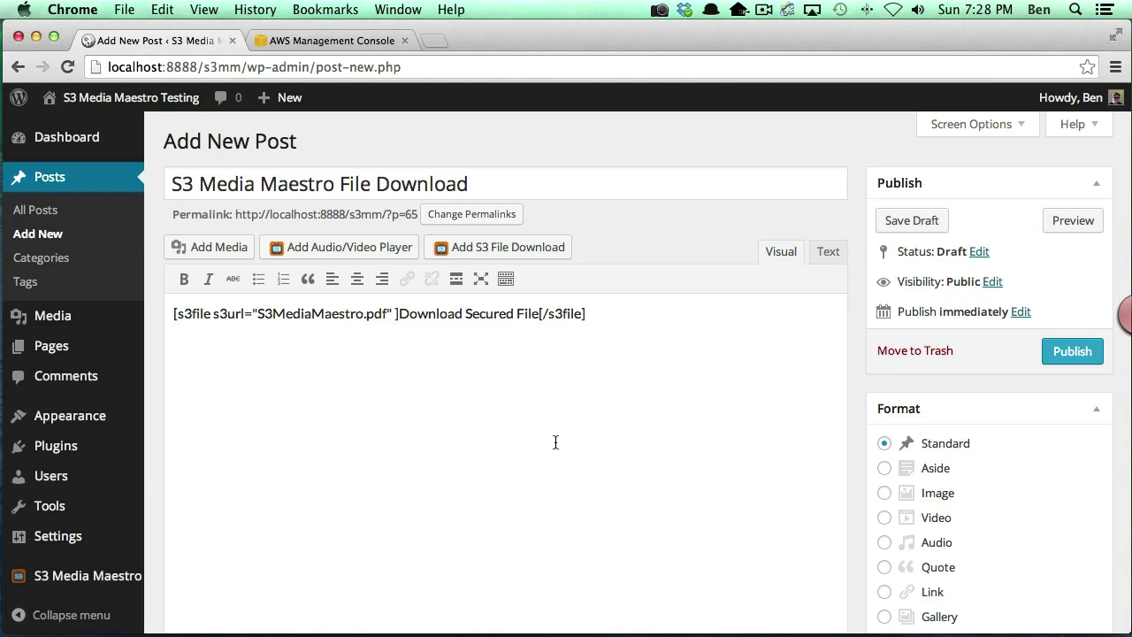
drag(587, 313, 128, 315)
click(313, 357)
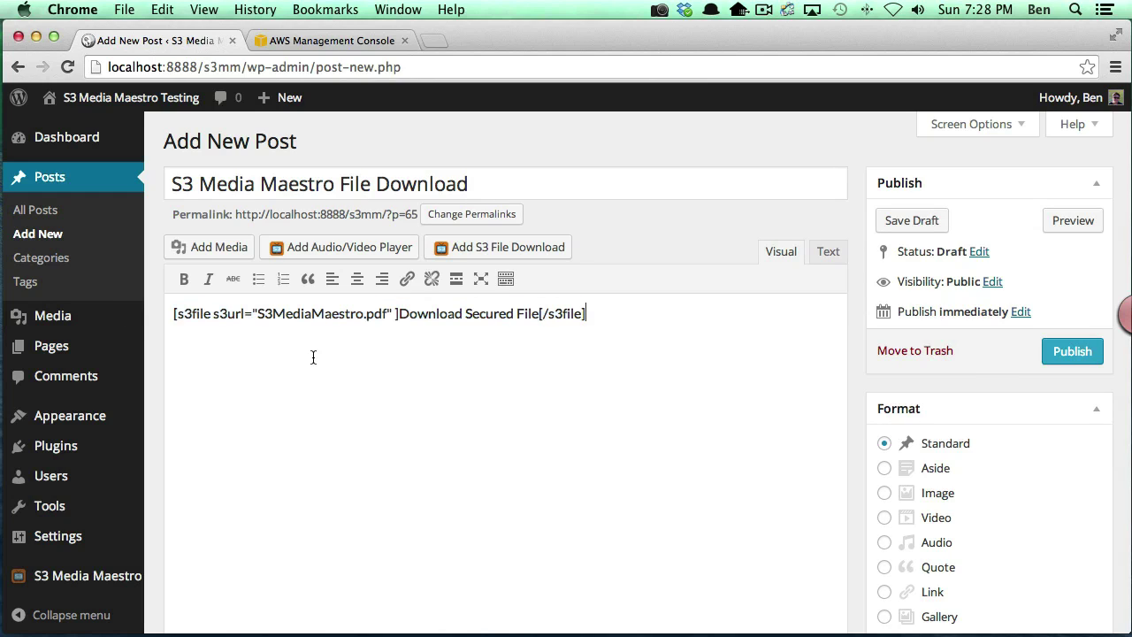
drag(397, 313, 538, 313)
click(398, 313)
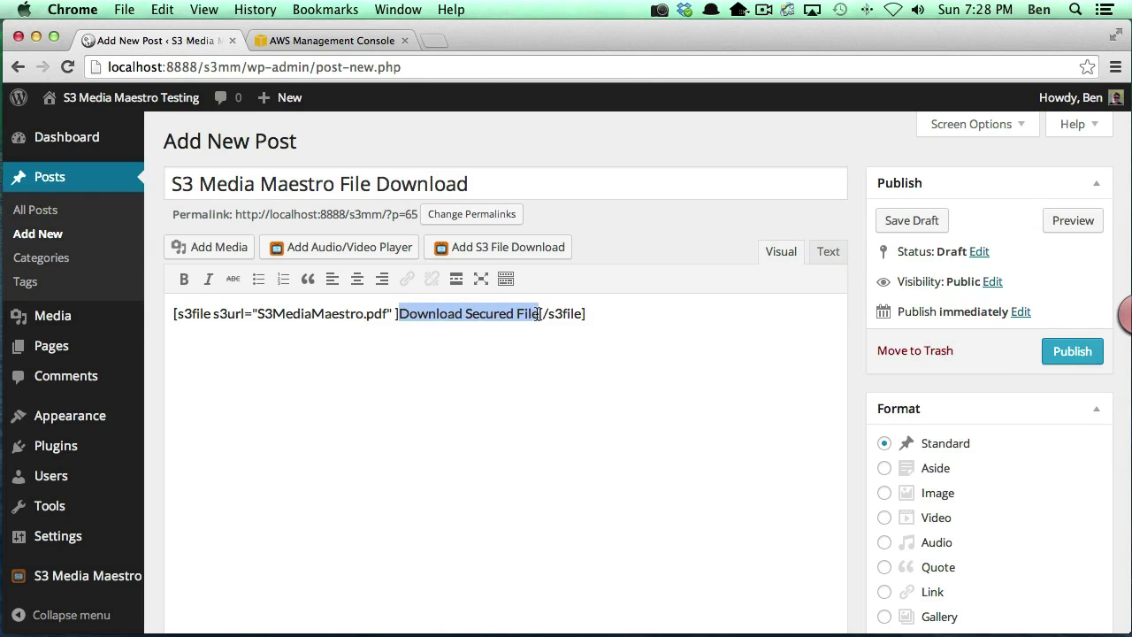
Publish the post and view it on the site.
click(1084, 351)
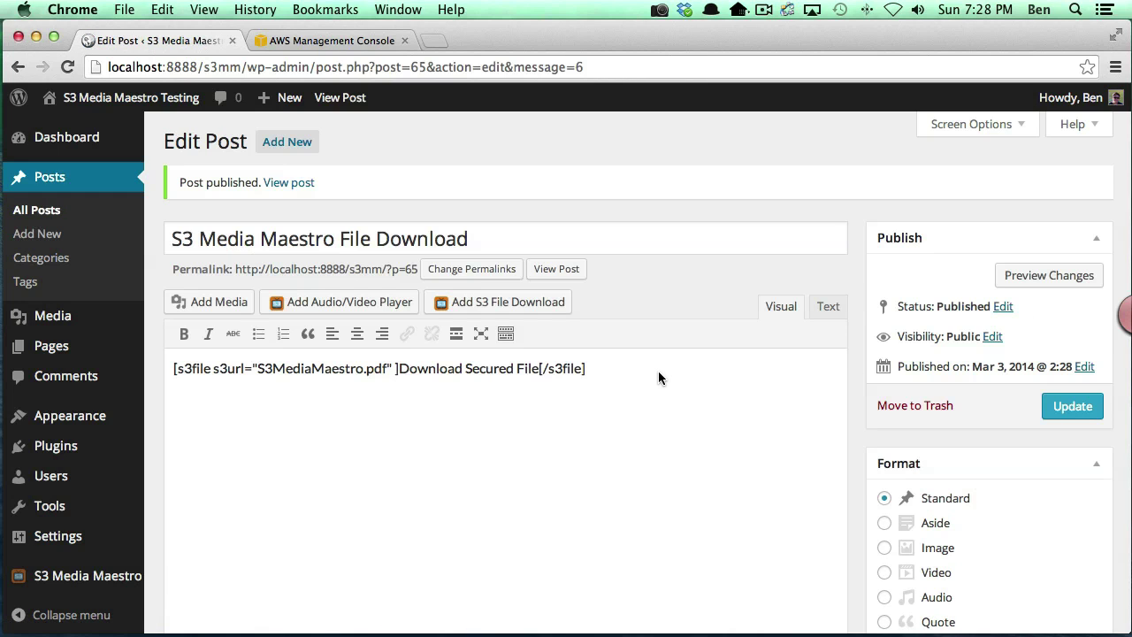
click(345, 97)
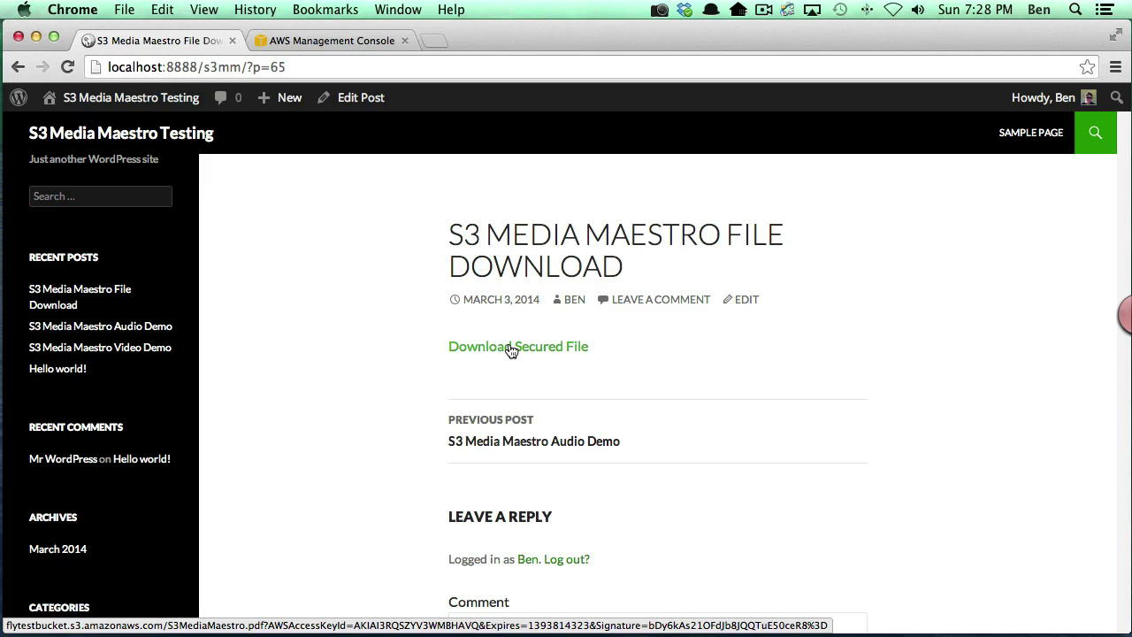
Test the Download Secured File link by looking through the PDF, and return to the post.
click(511, 350)
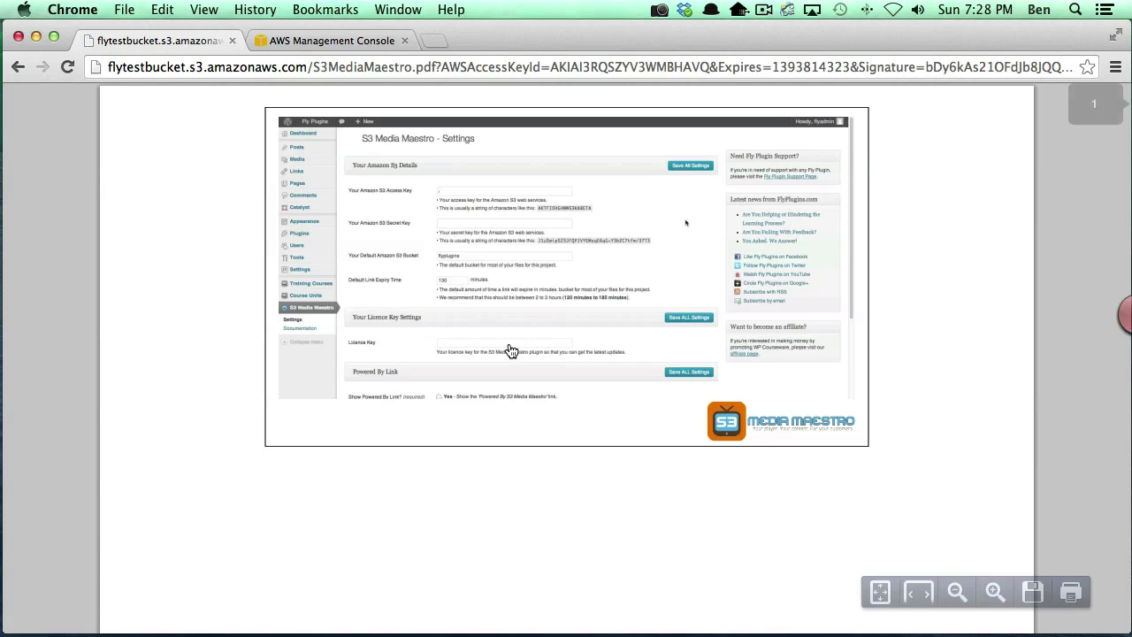
scroll(550, 402, down, 10)
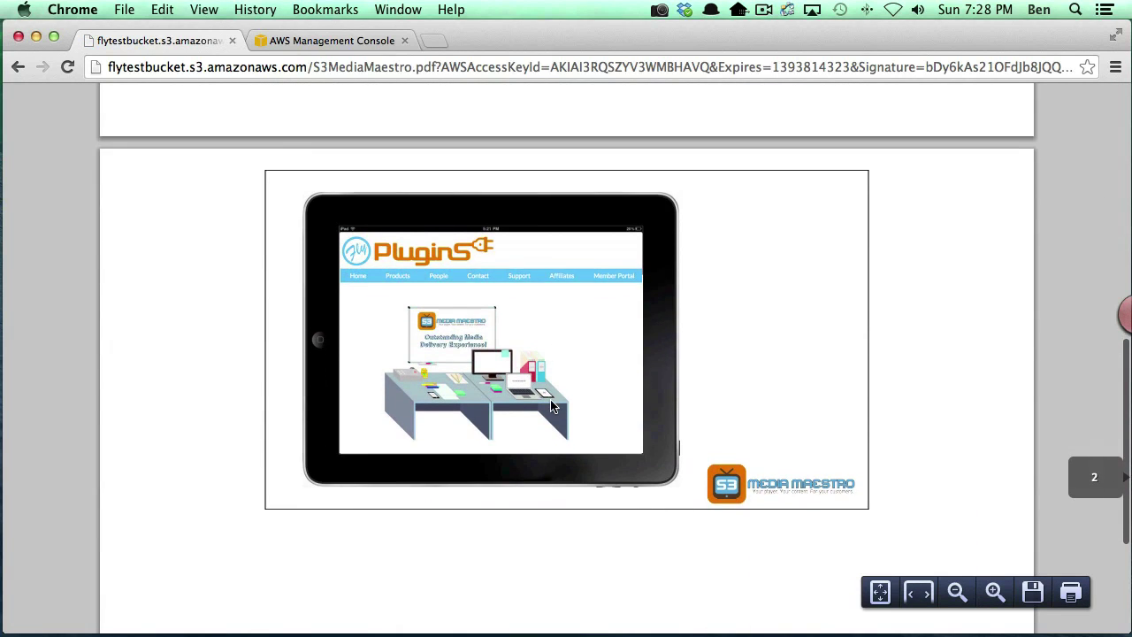
scroll(552, 406, down, 10)
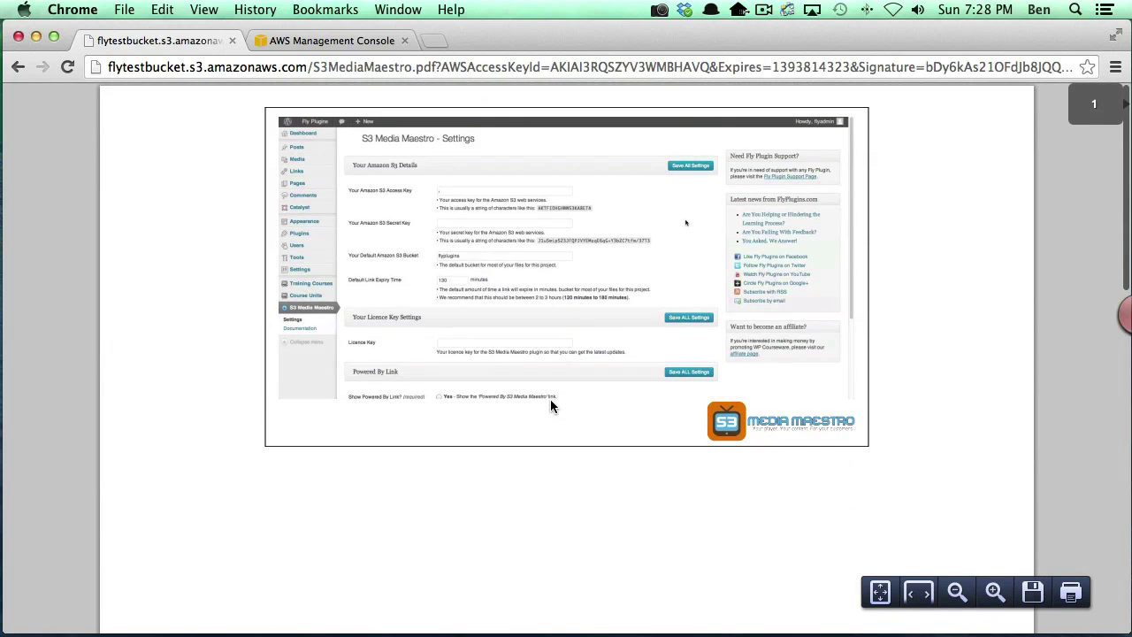
scroll(550, 399, left, 5)
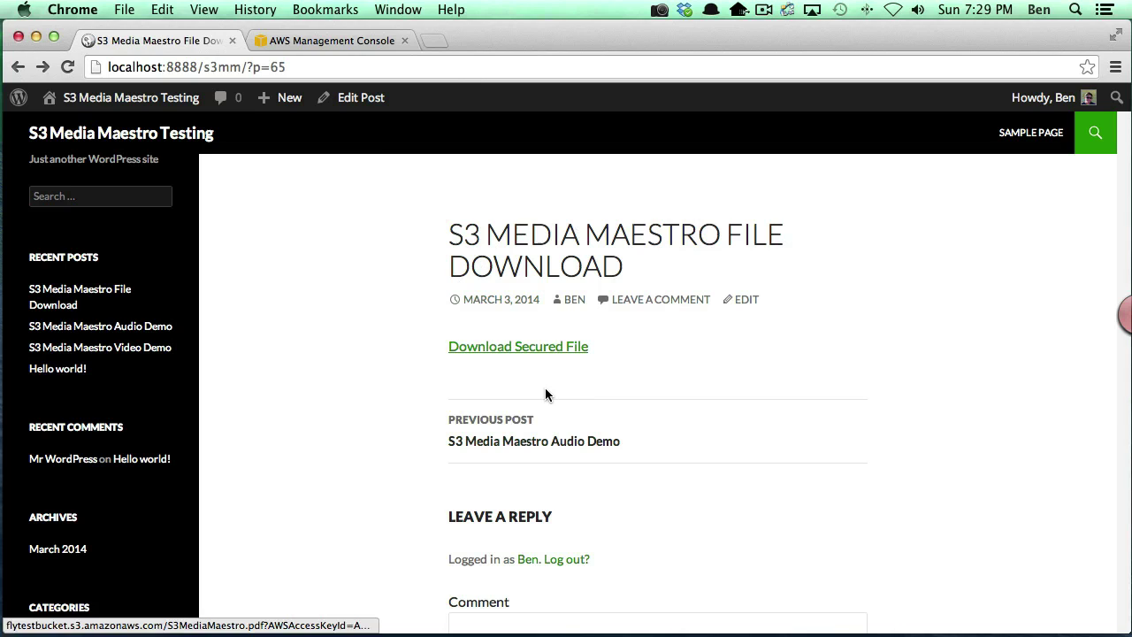
Reopen the post for editing and start a second S3 file download with S3MediaMaestro.pdf as the file URL.
click(372, 98)
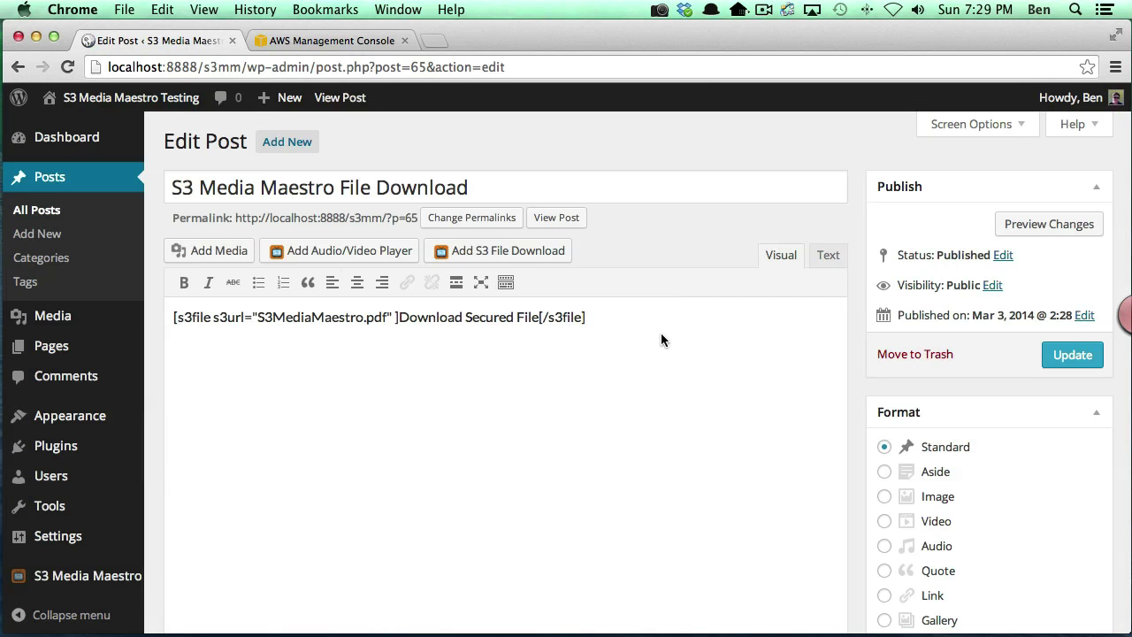
click(482, 255)
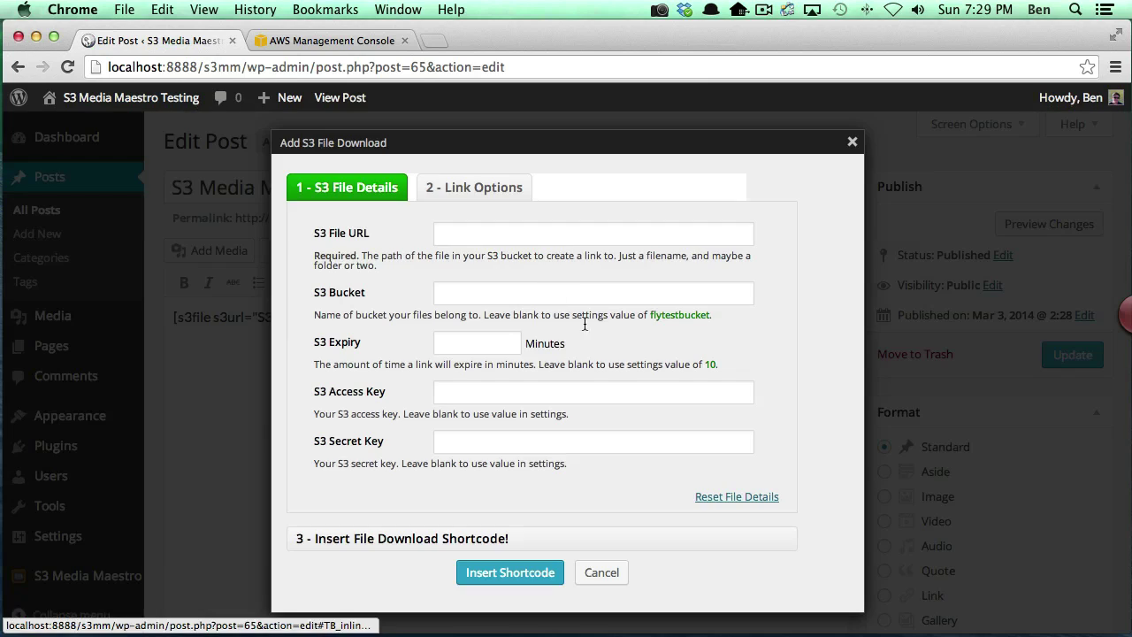
click(502, 233)
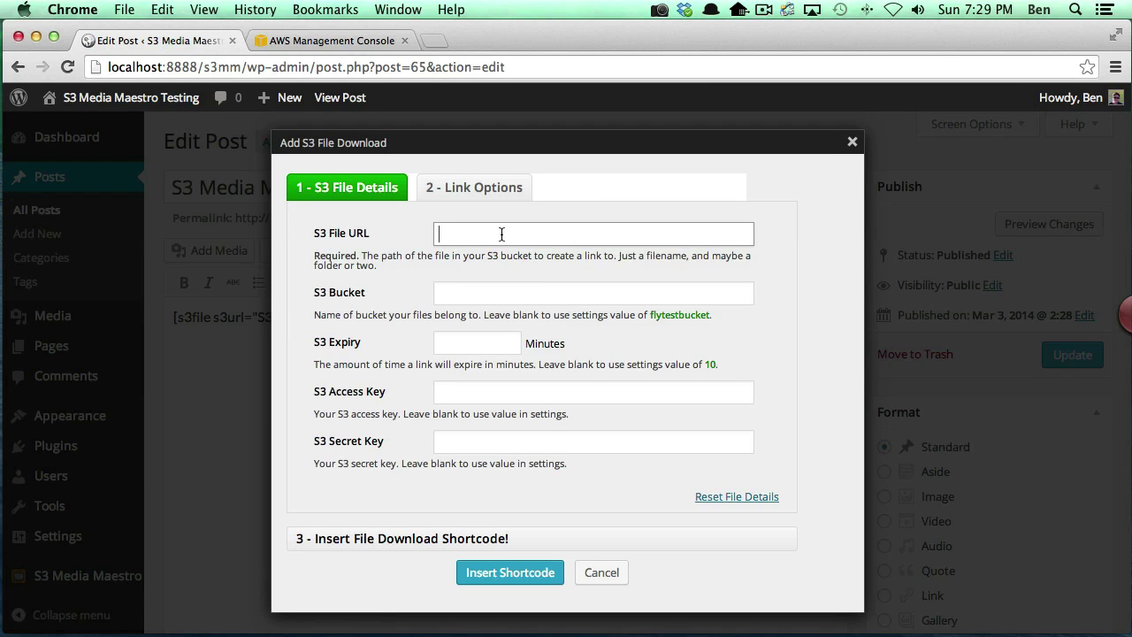
text(S3MediaMaestro.pdf)
Set the second download link to open in a new tab and insert its shortcode into the post.
click(474, 187)
click(477, 340)
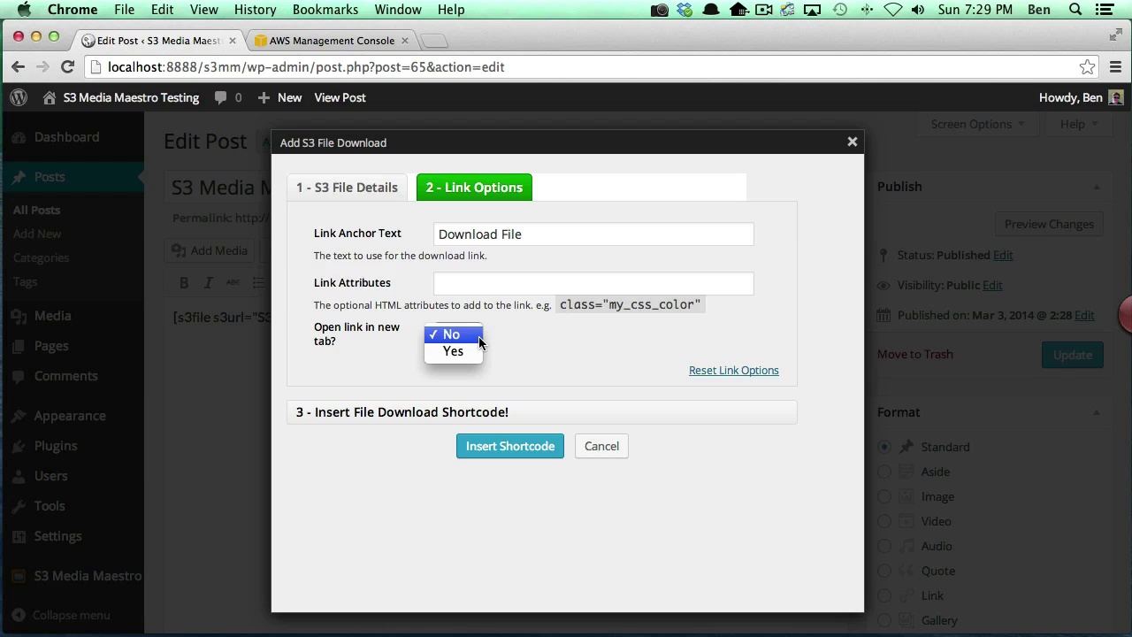
click(458, 355)
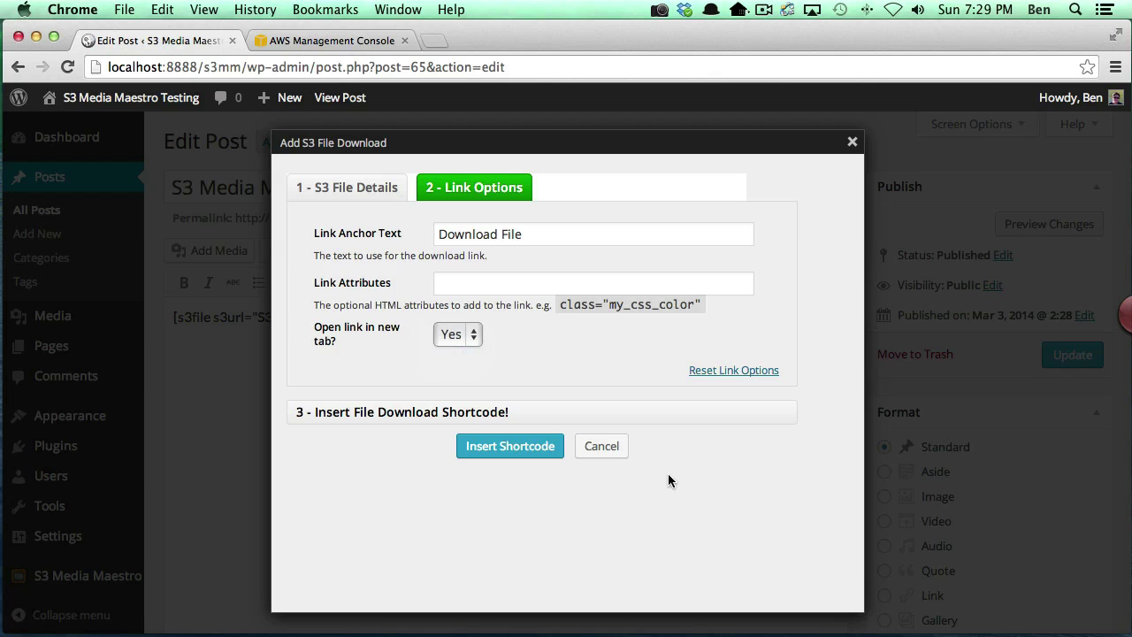
click(530, 451)
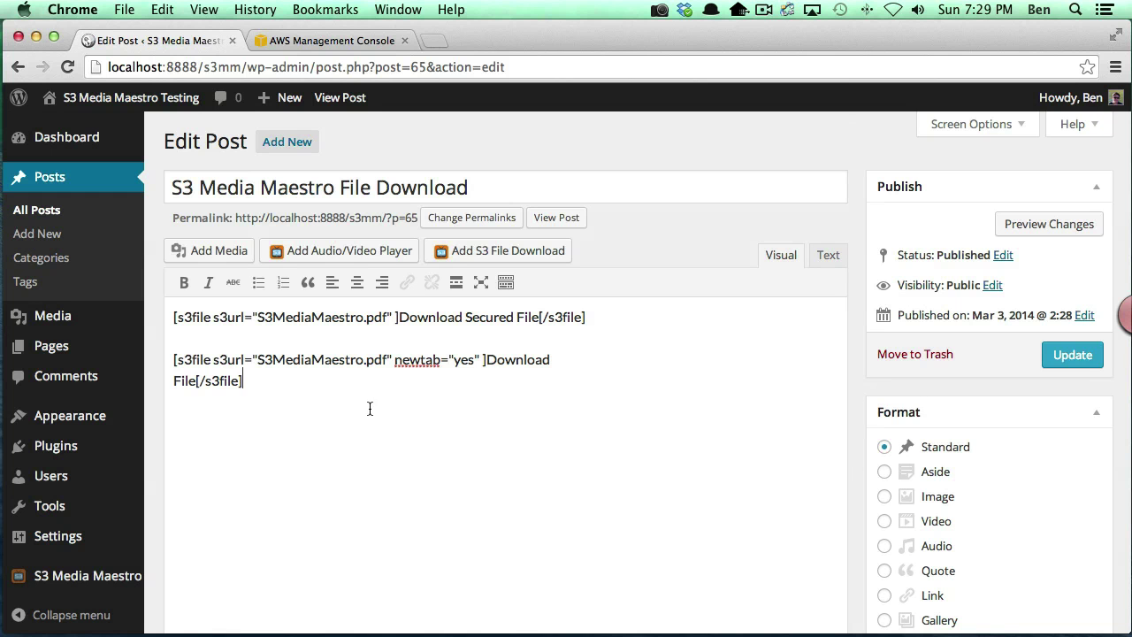
drag(393, 359, 483, 359)
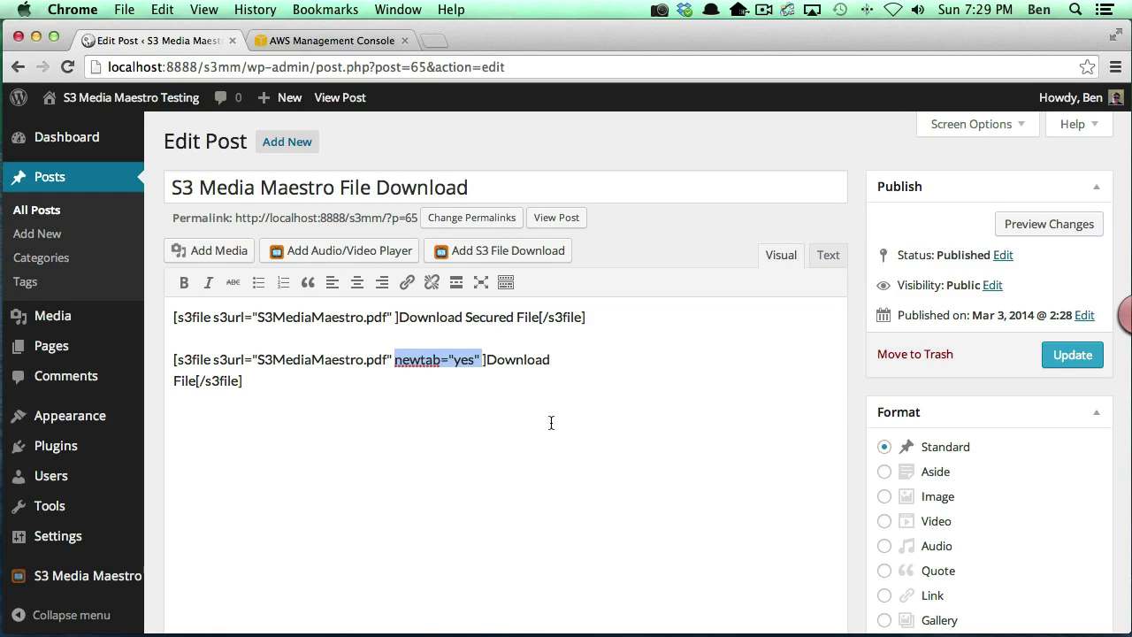
Update the post with the second shortcode and open the Download File link on its published page.
click(1073, 355)
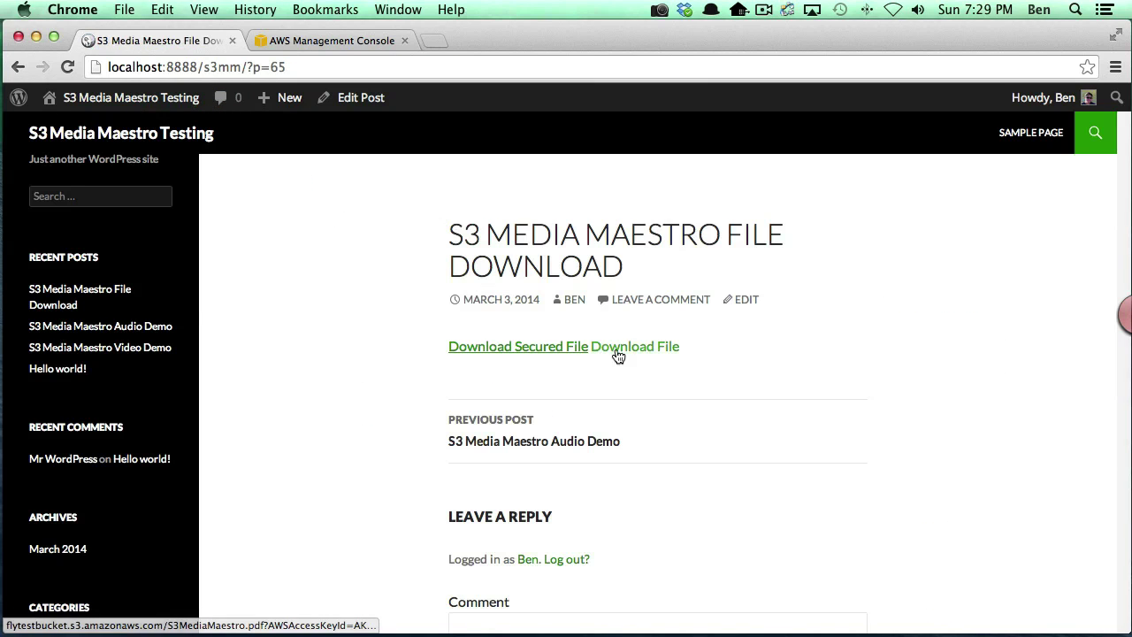
click(641, 347)
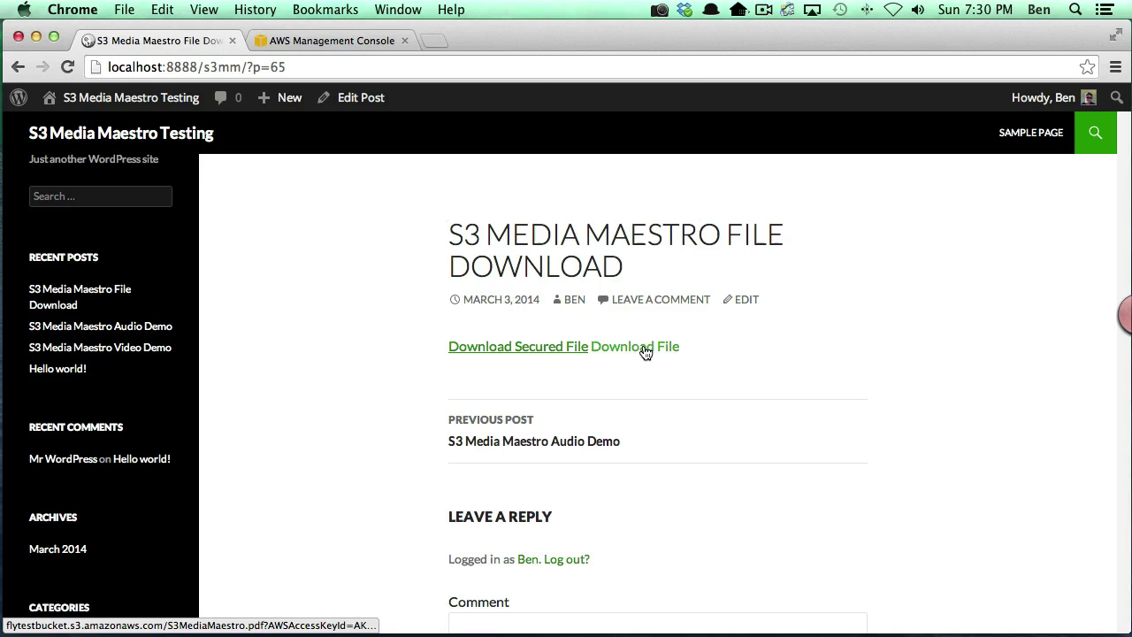
click(645, 350)
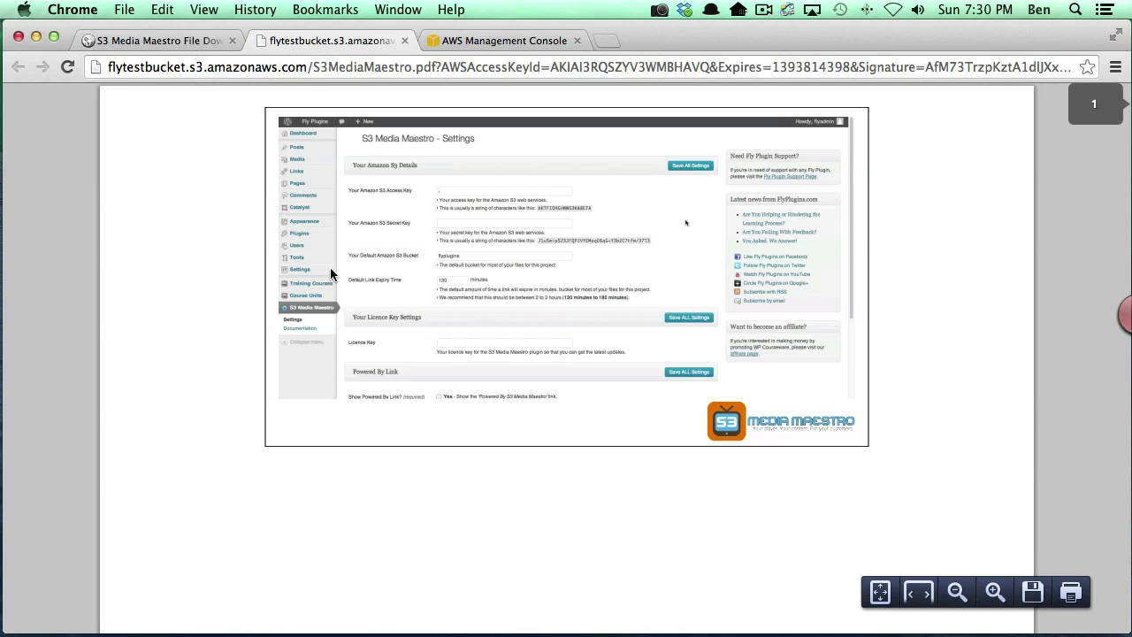
Look through the PDF in its new tab, check that the post is still open in its own tab, and return to the post.
scroll(356, 301, down, 10)
scroll(357, 309, up, 10)
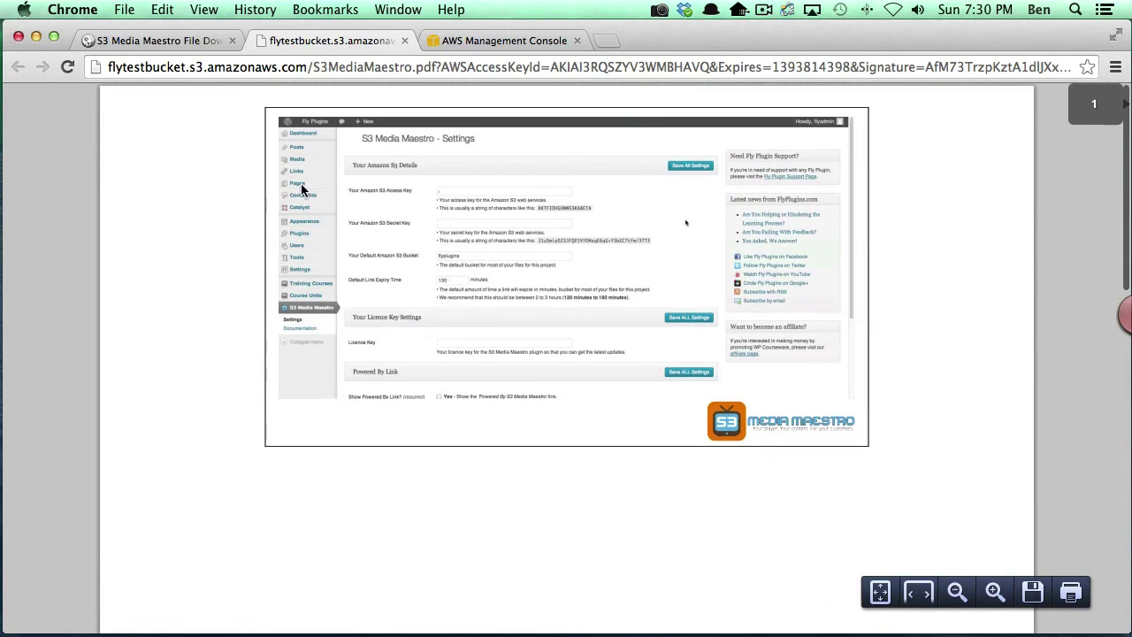
click(142, 37)
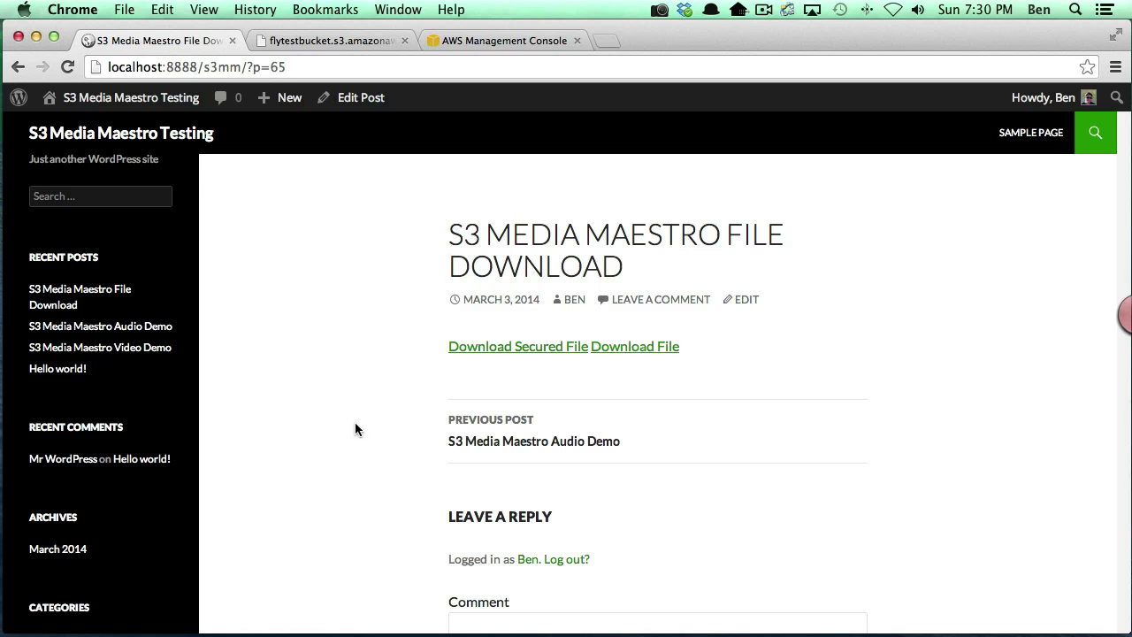
click(314, 40)
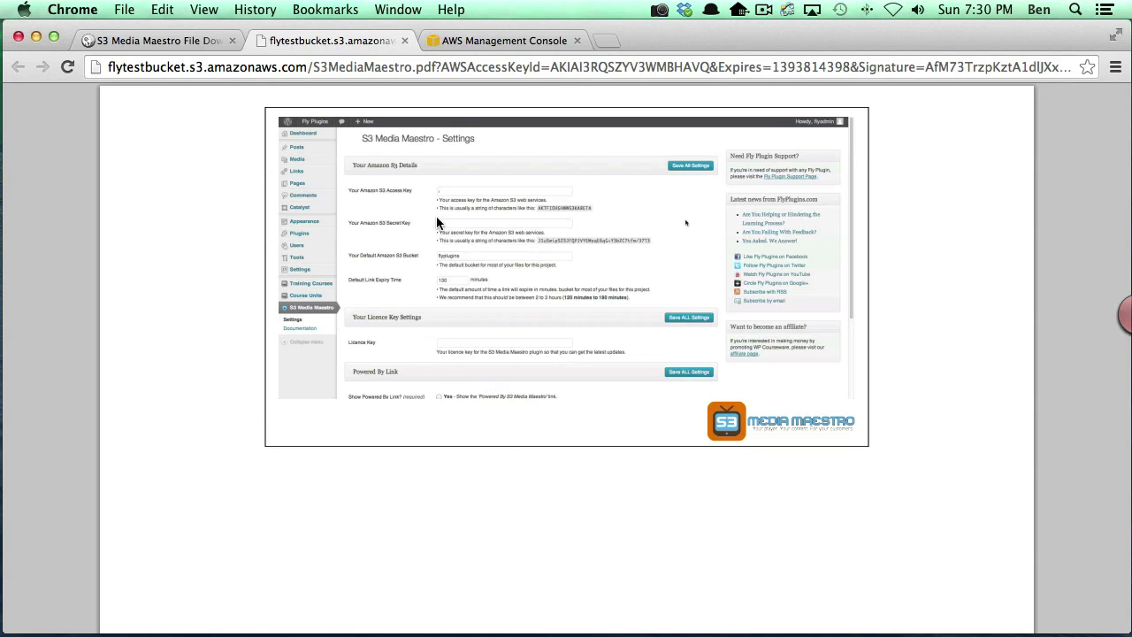
click(124, 40)
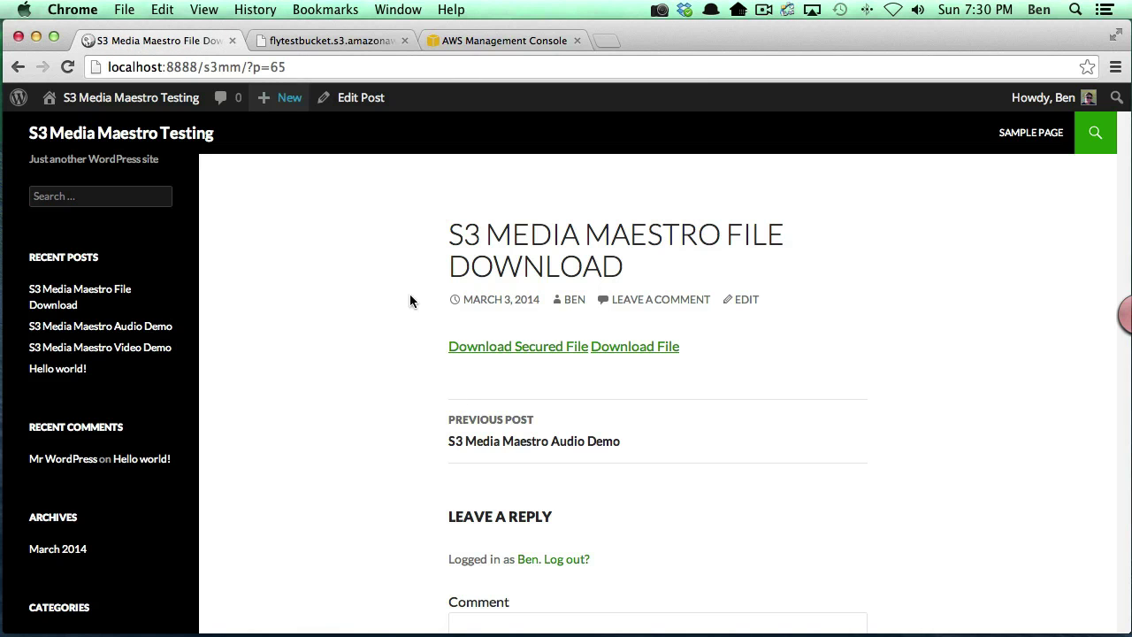